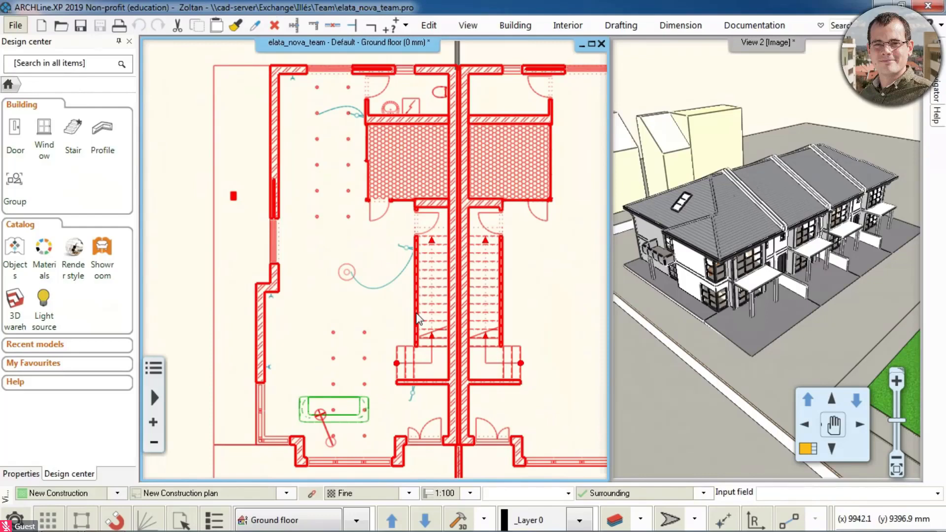
# Step: Set Surrounding as the active working area of the team project
pyautogui.scroll(-3, 418, 320)
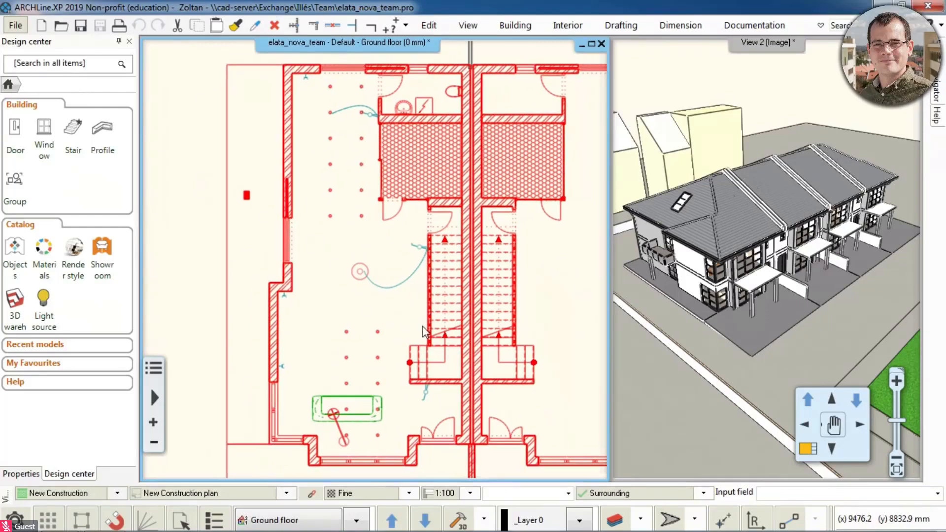
pyautogui.scroll(2, 418, 325)
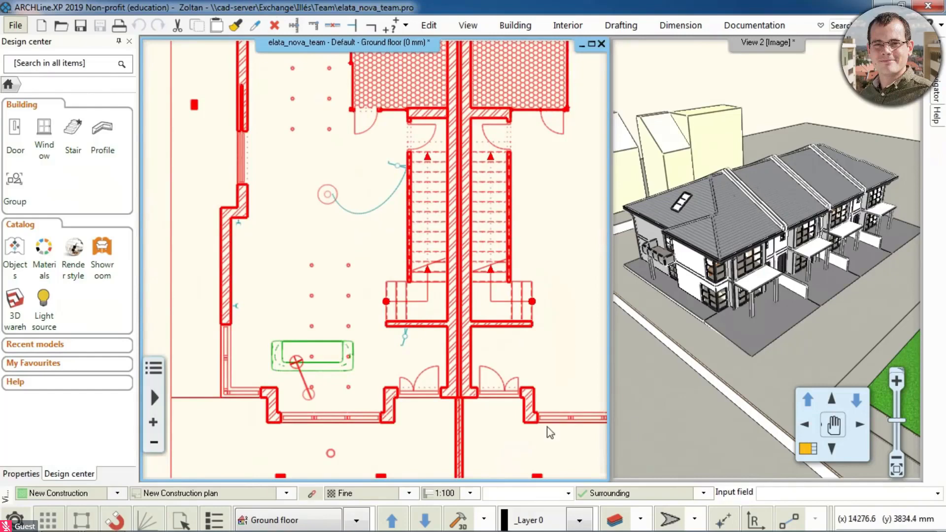
pyautogui.click(704, 493)
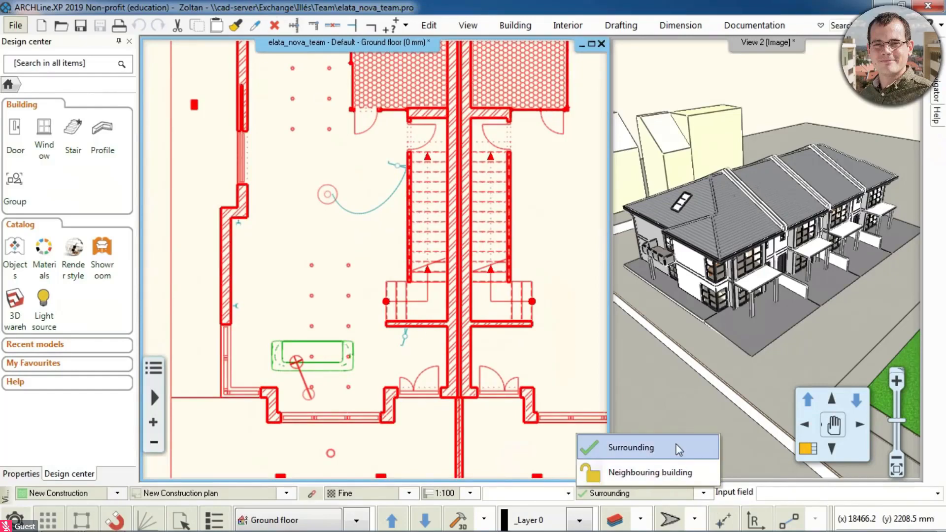
pyautogui.click(654, 447)
pyautogui.scroll(-5, 420, 282)
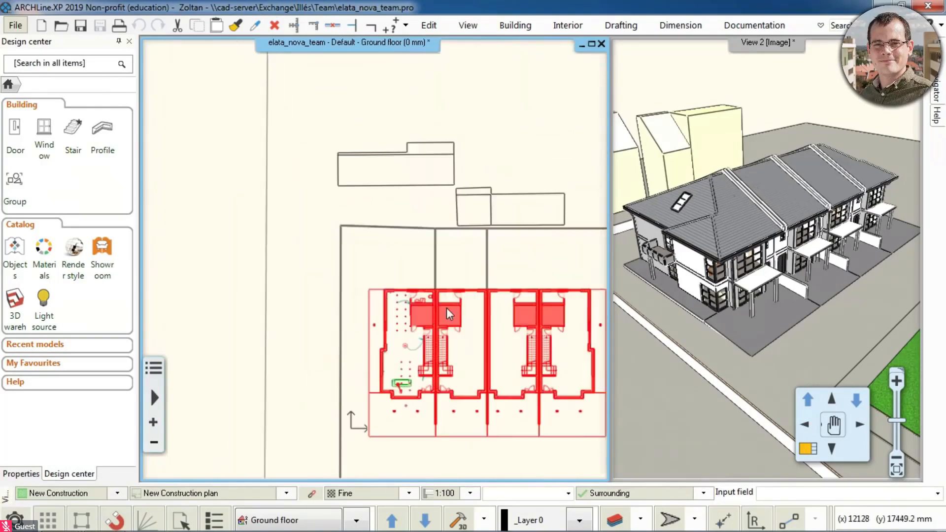
pyautogui.click(704, 493)
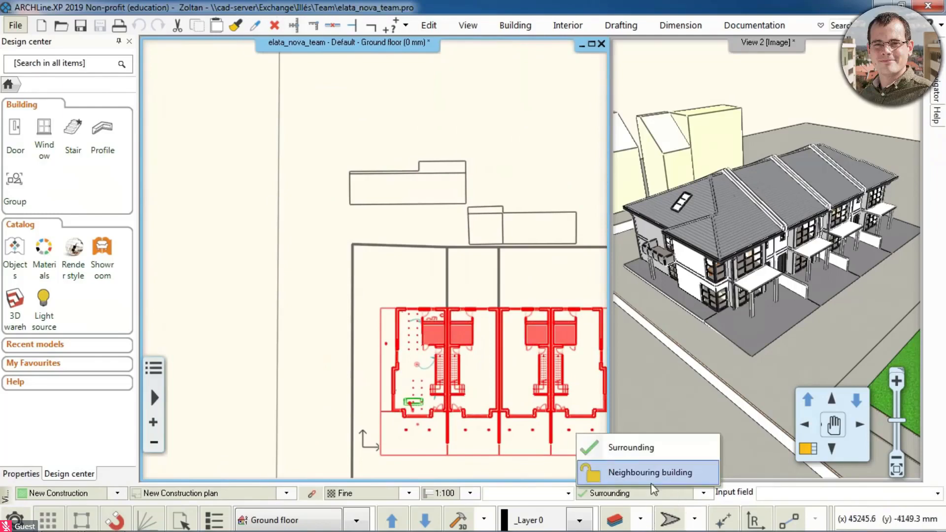
pyautogui.click(641, 449)
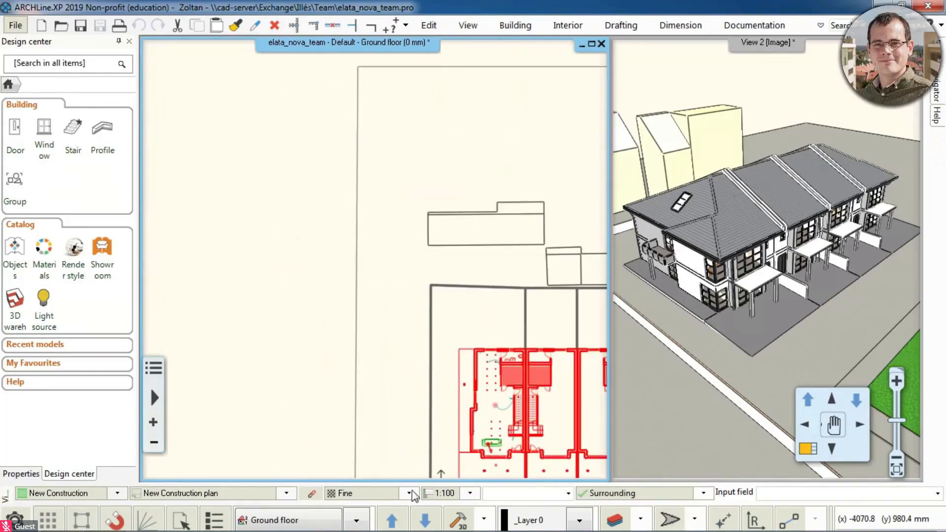
# Step: View the 2D floor, return to the Ground floor and make the 2D site drawing visible beneath it
pyautogui.click(347, 522)
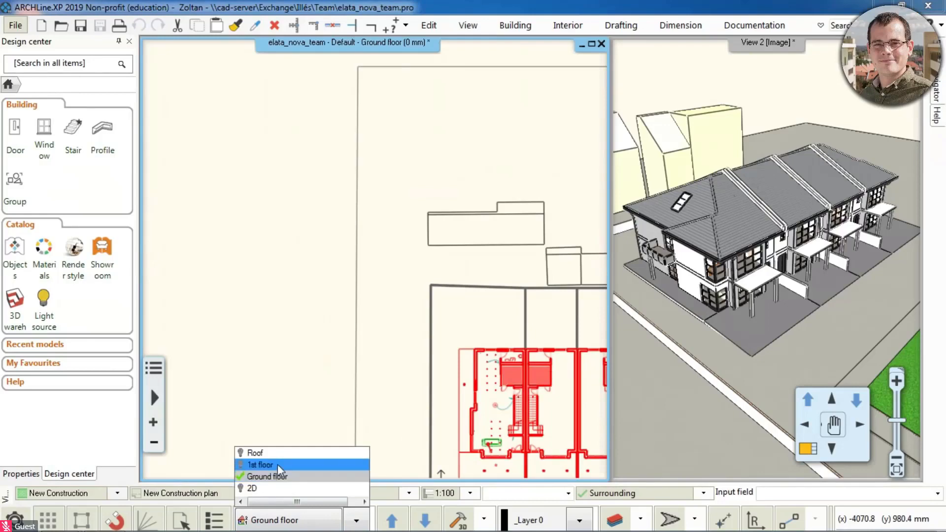
pyautogui.click(268, 487)
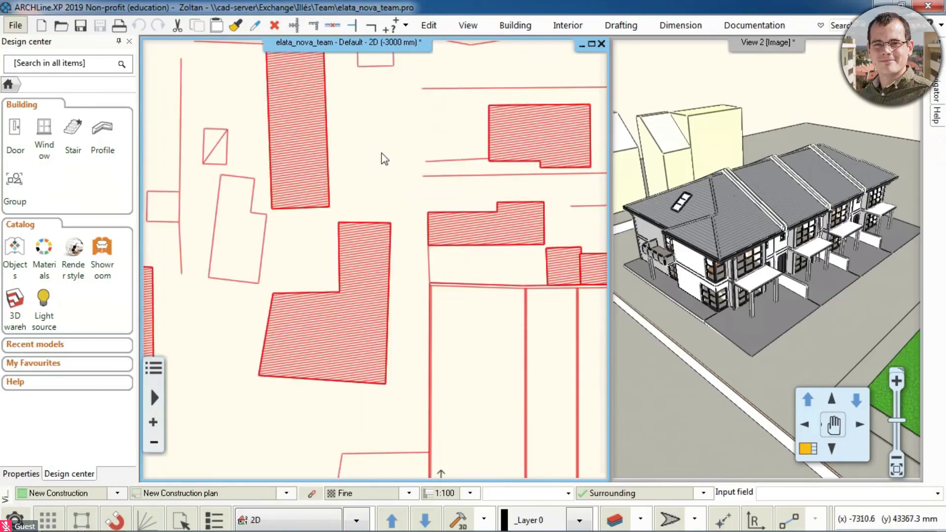
pyautogui.moveTo(487, 285); pyautogui.dragTo(446, 269, button='middle')
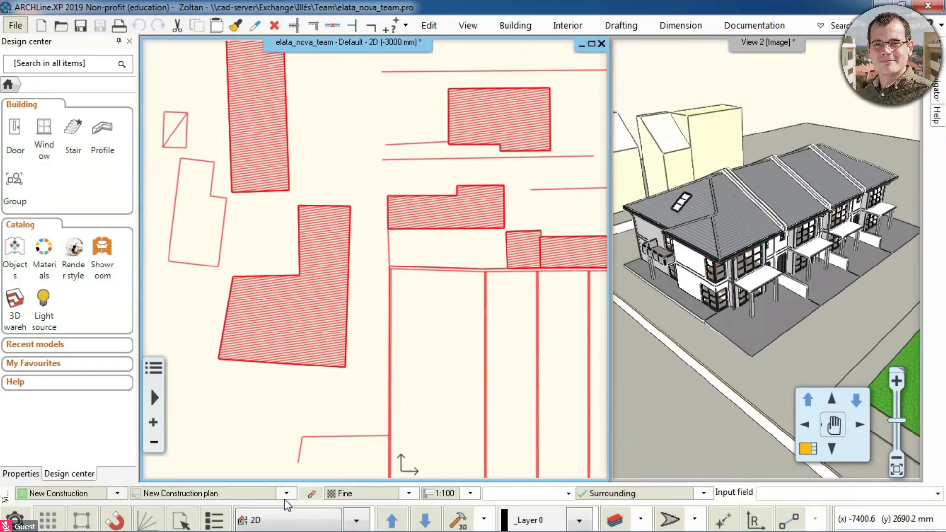
pyautogui.click(348, 521)
pyautogui.click(290, 476)
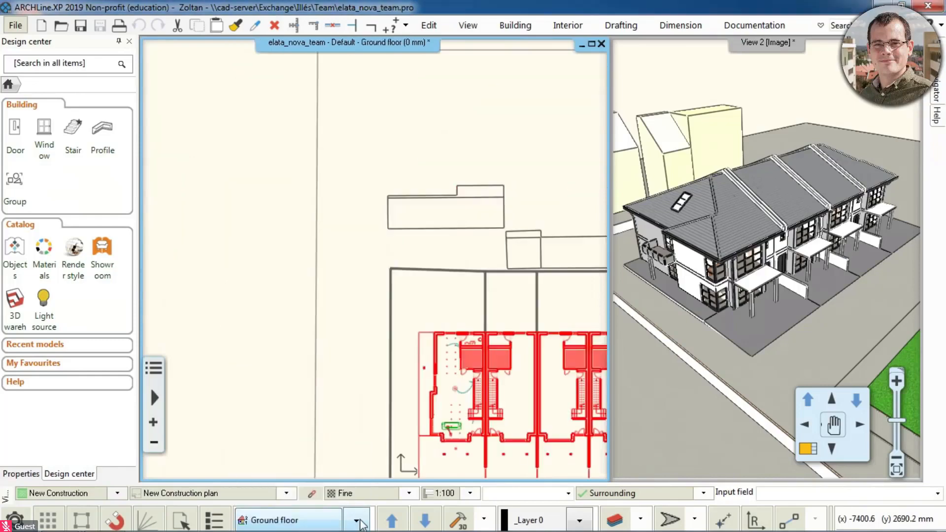
pyautogui.click(356, 521)
pyautogui.click(276, 473)
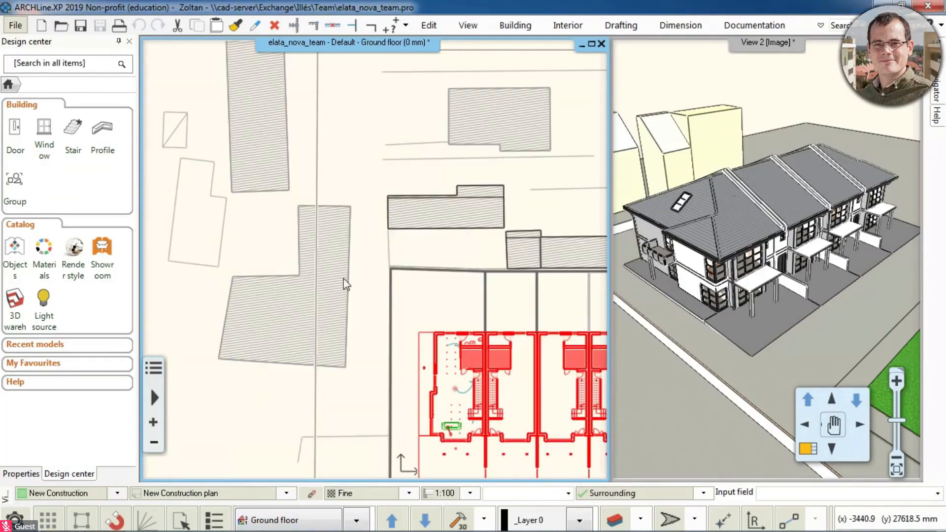
# Step: Start a Building volume and trace the six corners of the L-shaped hatched building on the site plan
pyautogui.click(510, 27)
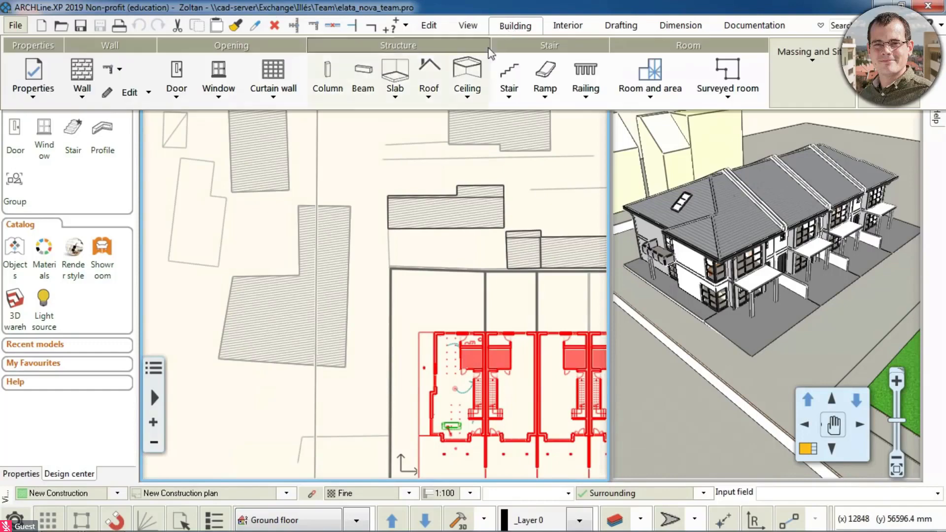
pyautogui.click(827, 75)
pyautogui.click(866, 148)
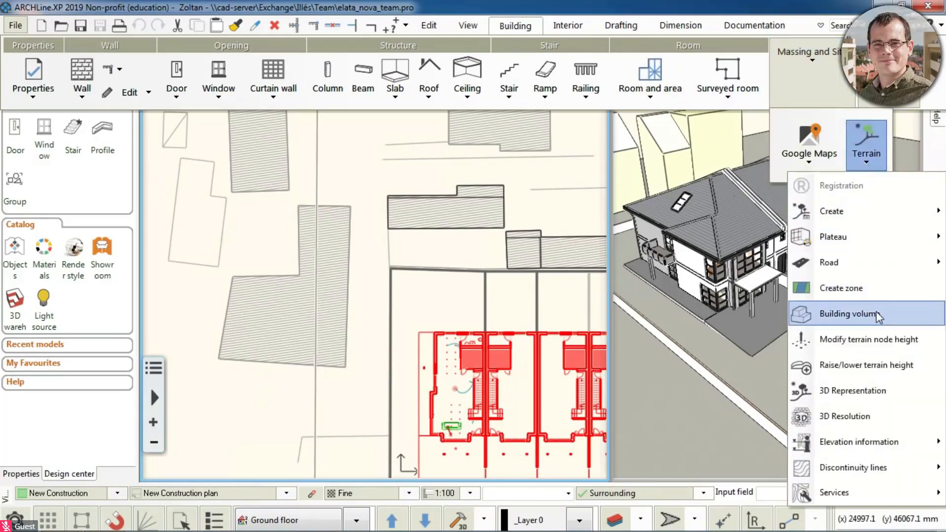
pyautogui.click(861, 314)
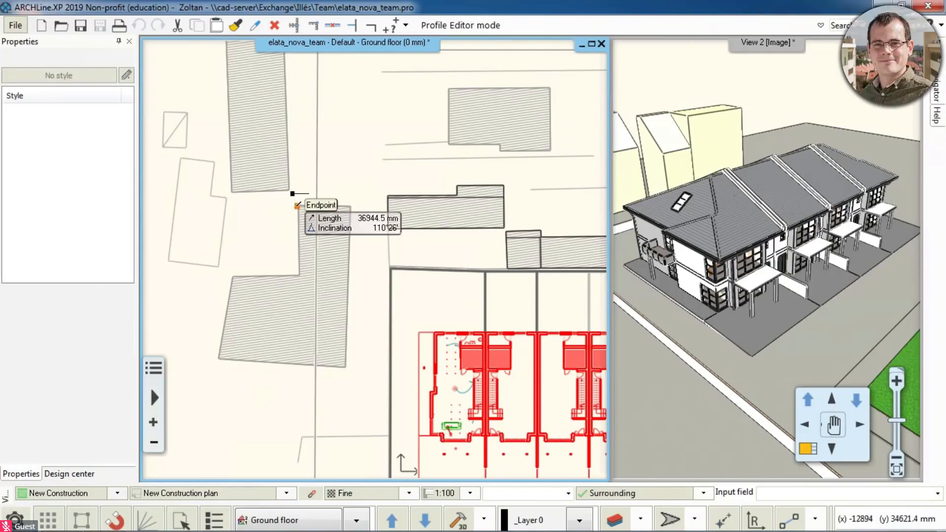
pyautogui.click(297, 205)
pyautogui.click(350, 206)
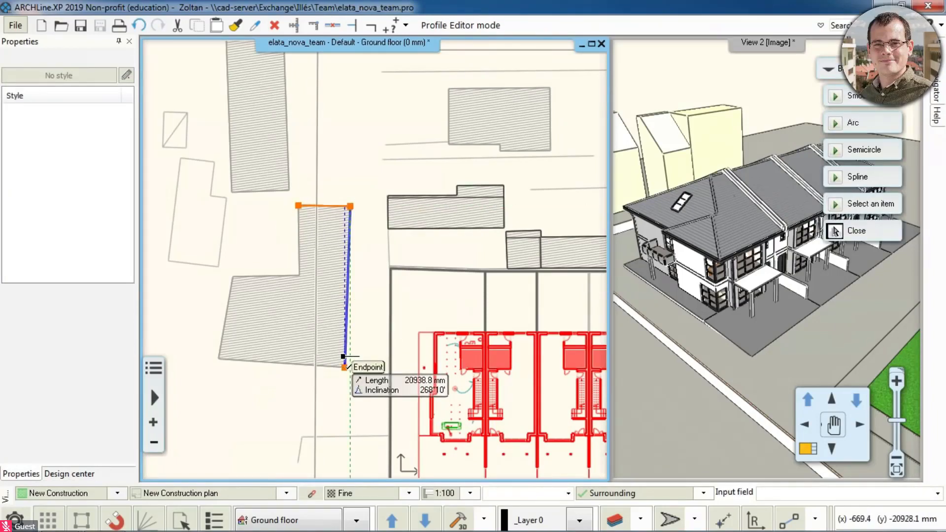
pyautogui.click(345, 367)
pyautogui.click(217, 359)
pyautogui.click(232, 277)
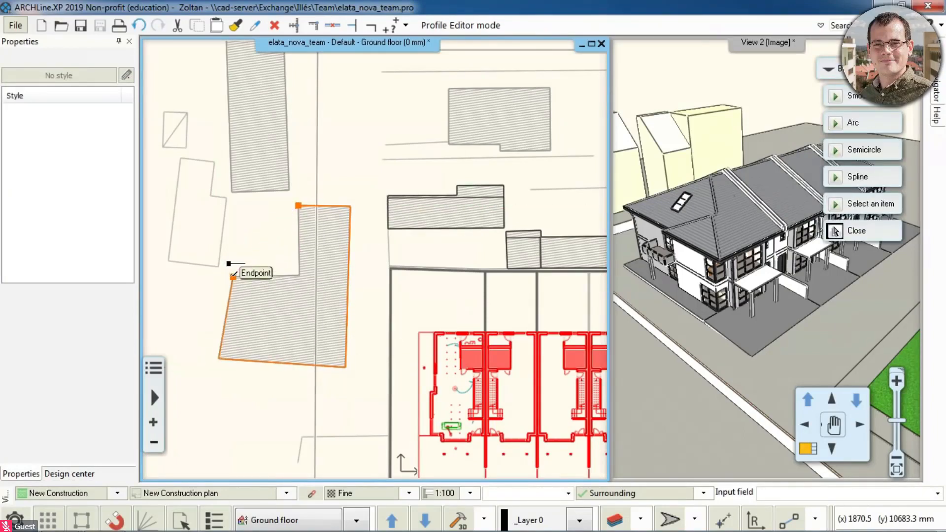
pyautogui.click(297, 275)
pyautogui.rightClick(302, 274)
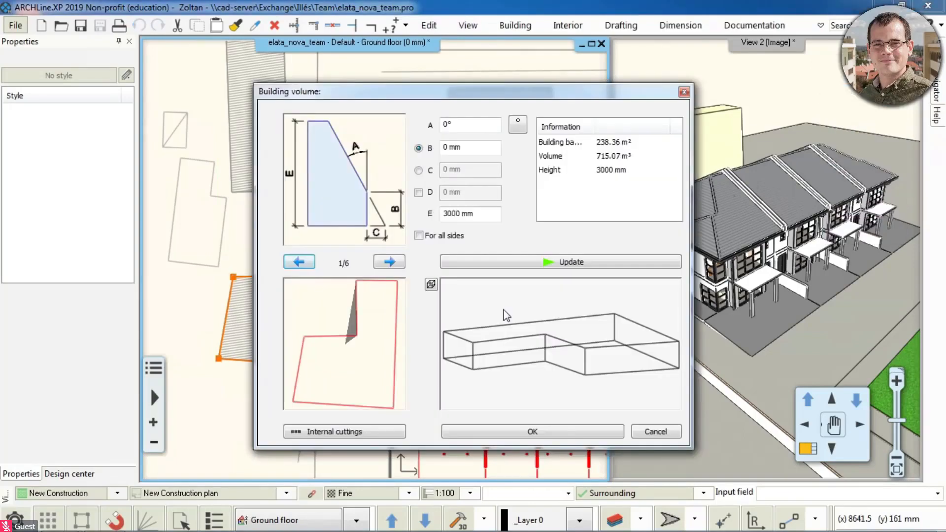
# Step: Set the building volume's height E to 1000 mm and create it
pyautogui.doubleClick(455, 214)
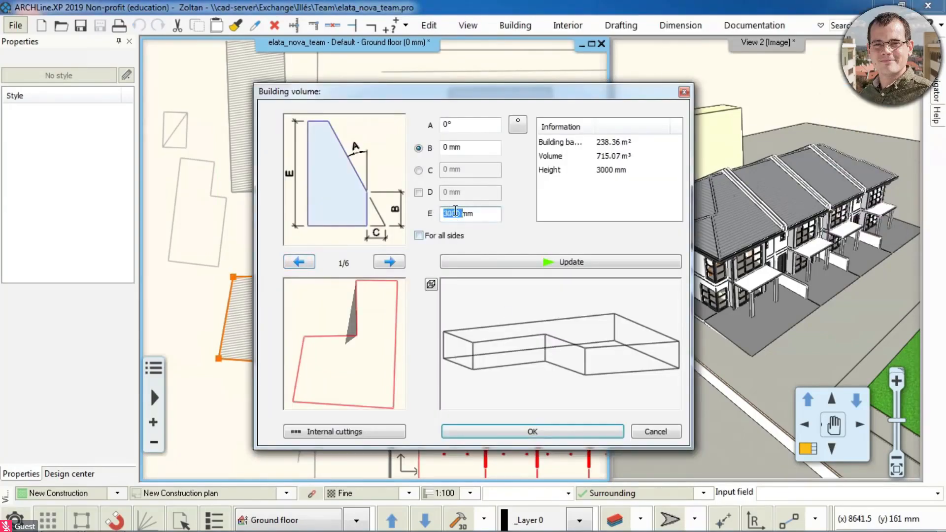
pyautogui.write('10')
pyautogui.click(541, 431)
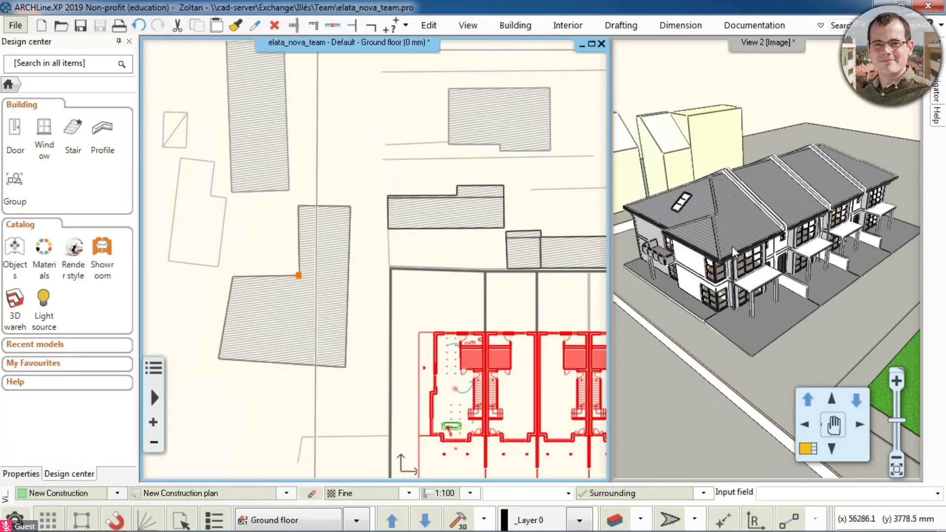
# Step: Reopen the new L-shaped building volume's properties from the 3D view and set its height E to 10000 mm
pyautogui.moveTo(832, 253); pyautogui.dragTo(483, 227, button='middle')
pyautogui.click(691, 298)
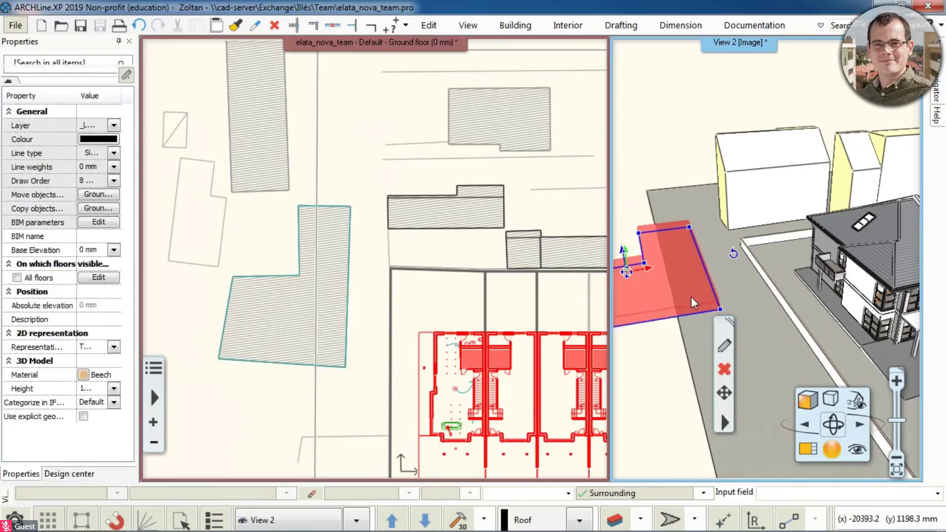
pyautogui.click(731, 358)
pyautogui.doubleClick(731, 358)
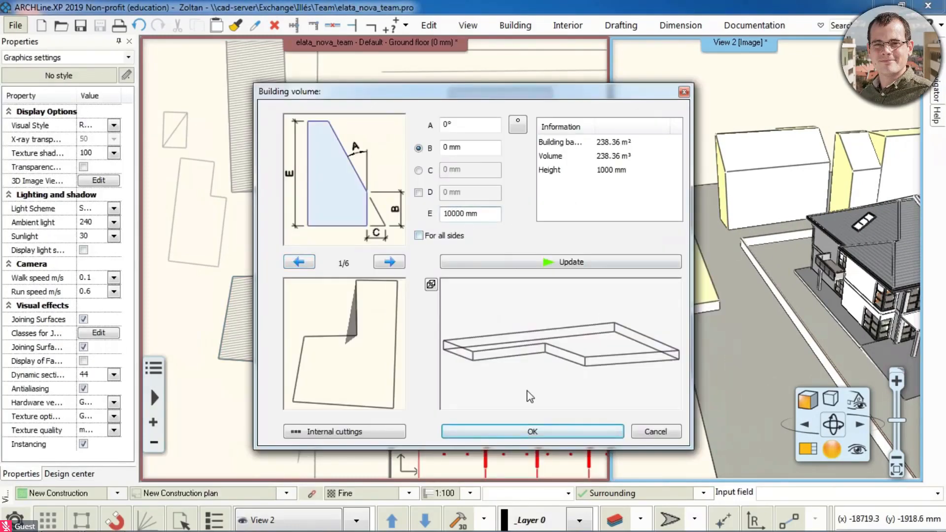
pyautogui.click(527, 432)
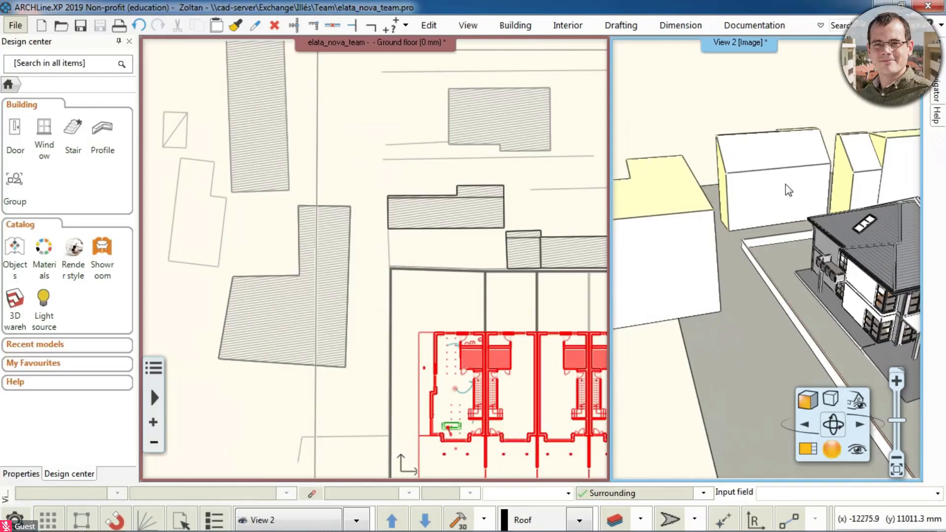
# Step: Reassign the L-shaped building volume to the Neighbouring building working area
pyautogui.moveTo(789, 190); pyautogui.dragTo(676, 257, button='middle')
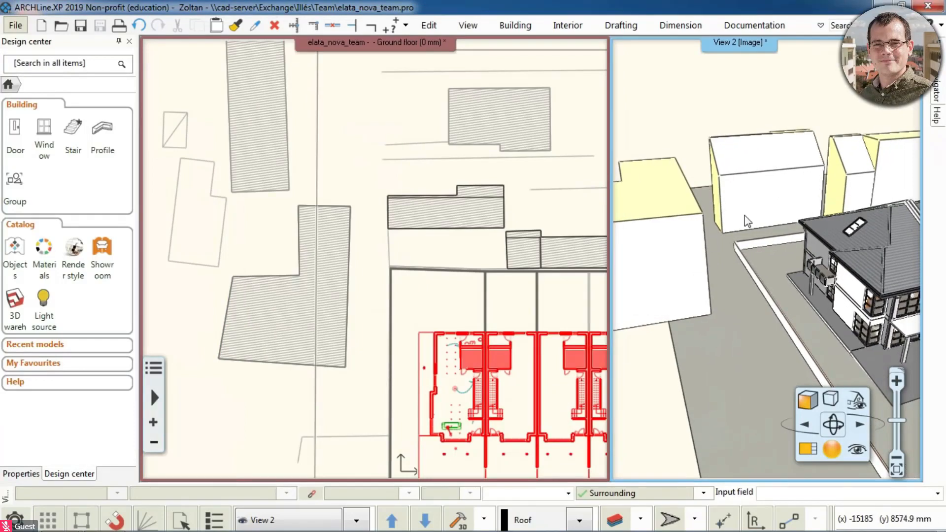
pyautogui.click(693, 251)
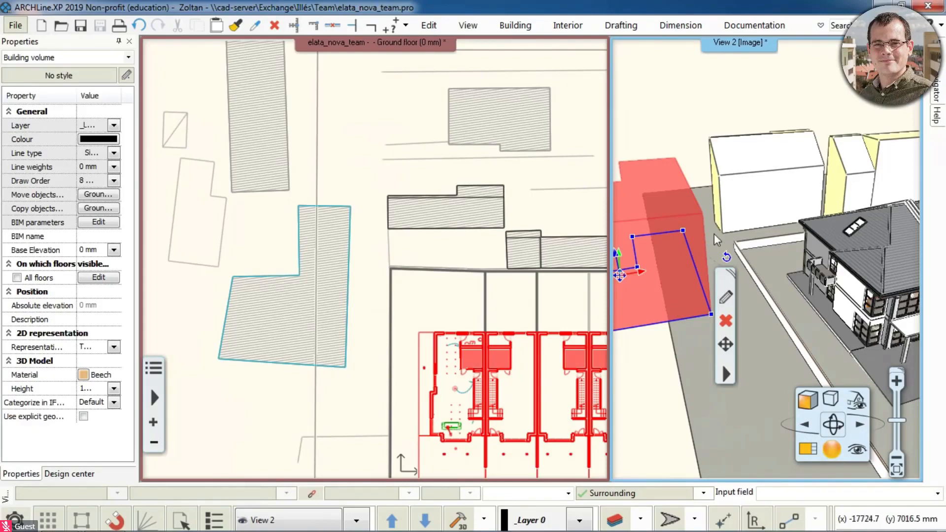
pyautogui.click(16, 25)
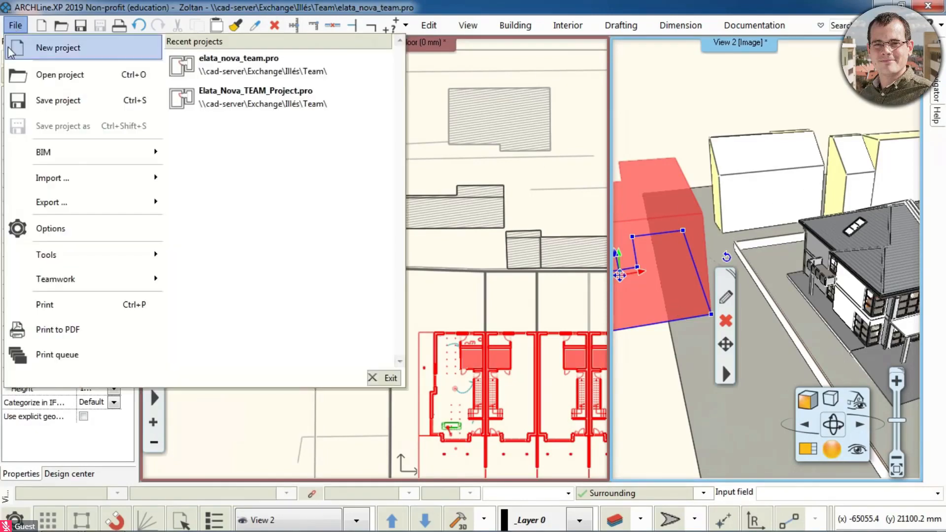
pyautogui.moveTo(69, 277)
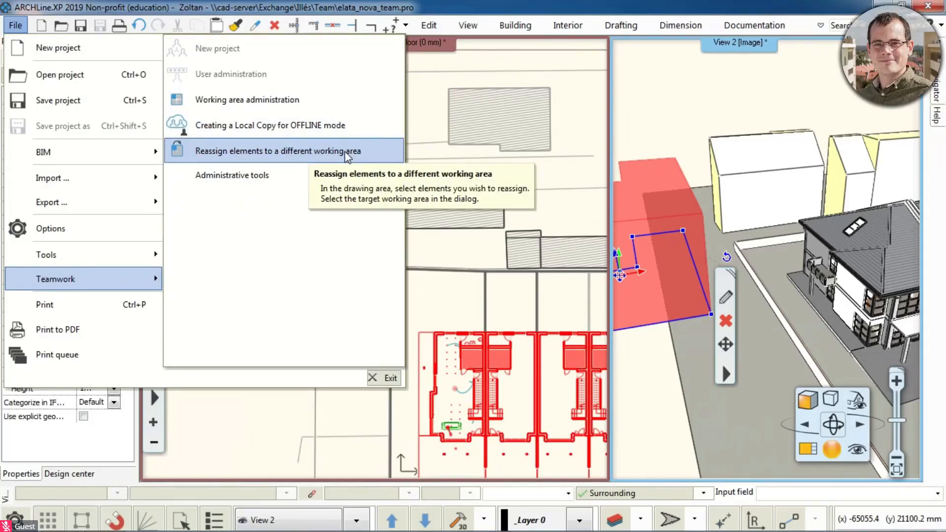
pyautogui.click(348, 152)
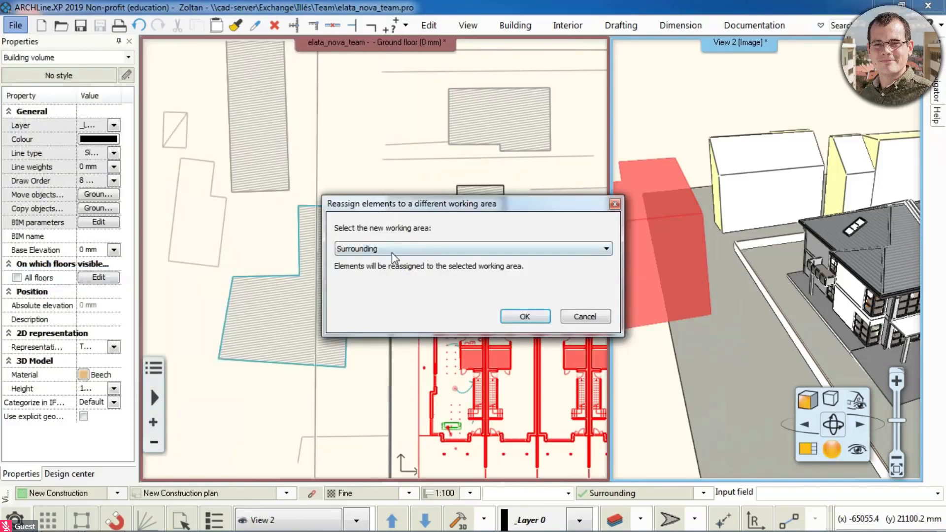
pyautogui.click(393, 253)
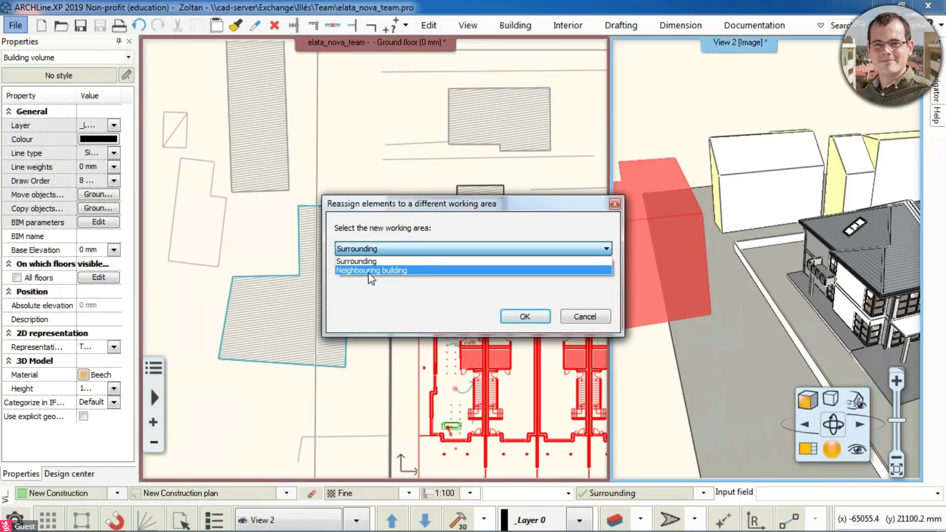
pyautogui.click(403, 271)
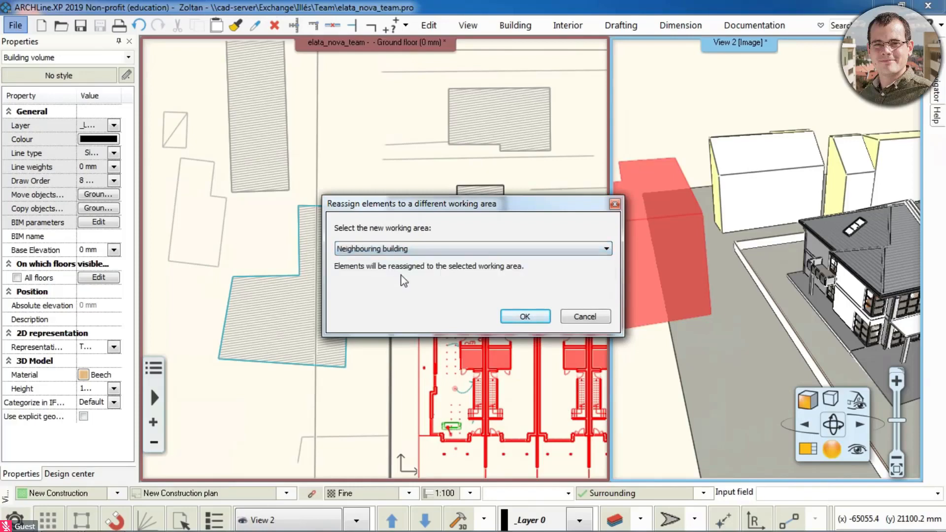
pyautogui.click(523, 317)
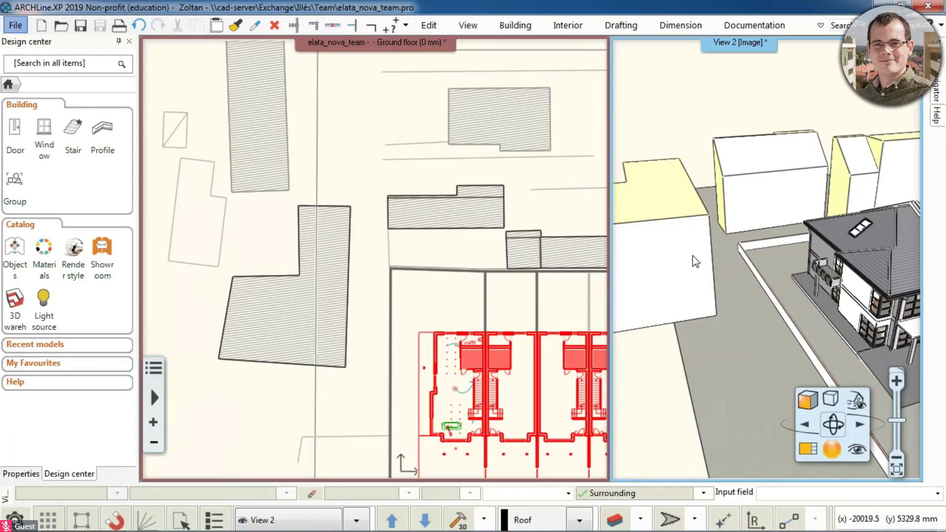
# Step: Select the reassigned building volume to check its editing options, and view the surrounding buildings in 3D
pyautogui.click(697, 261)
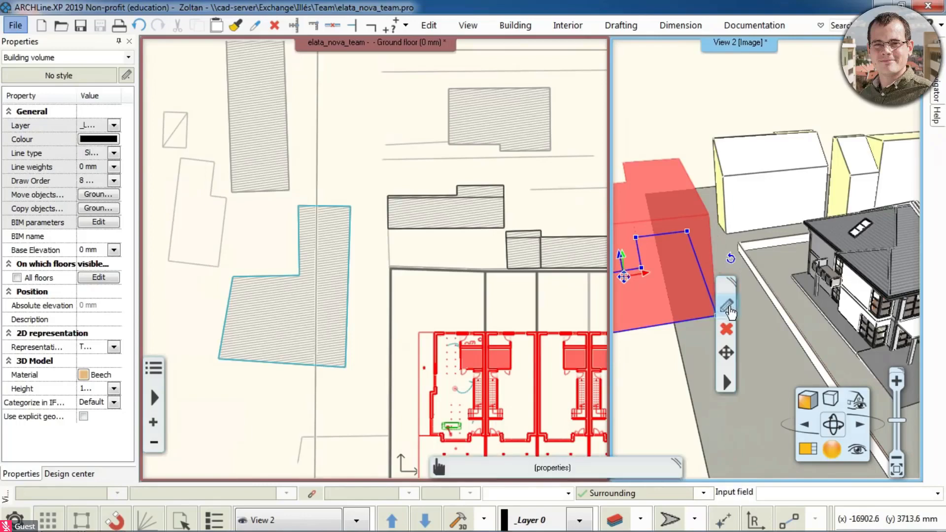
pyautogui.click(724, 106)
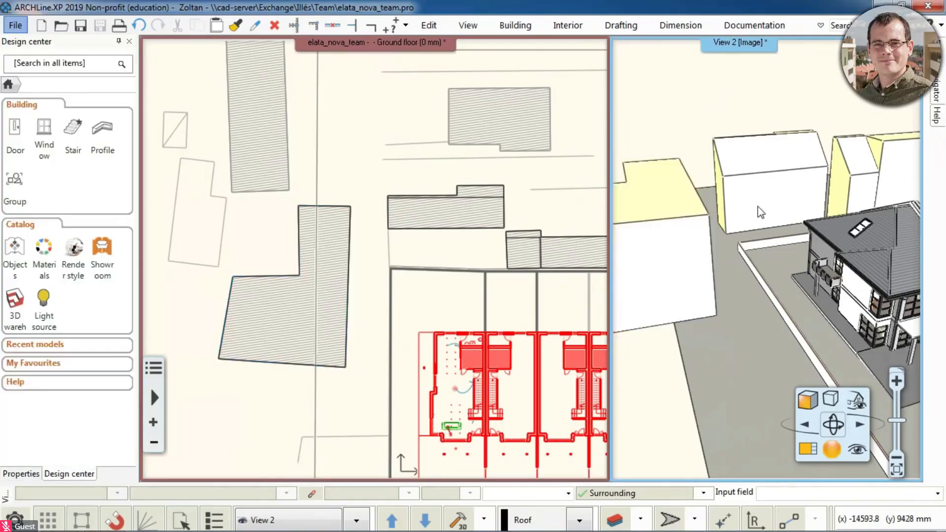
pyautogui.moveTo(771, 205); pyautogui.dragTo(702, 203, button='middle')
pyautogui.scroll(-3, 705, 207)
pyautogui.moveTo(781, 227); pyautogui.dragTo(541, 183, button='middle')
pyautogui.moveTo(862, 279); pyautogui.dragTo(793, 191, button='middle')
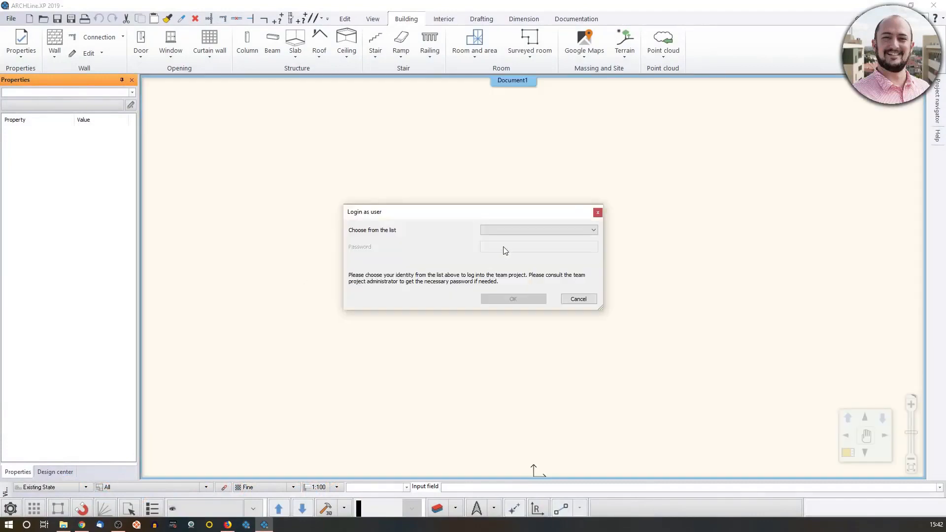
# Step: Choose the team member's identity from the user list and log into the team project with the account password
pyautogui.click(516, 230)
pyautogui.click(507, 239)
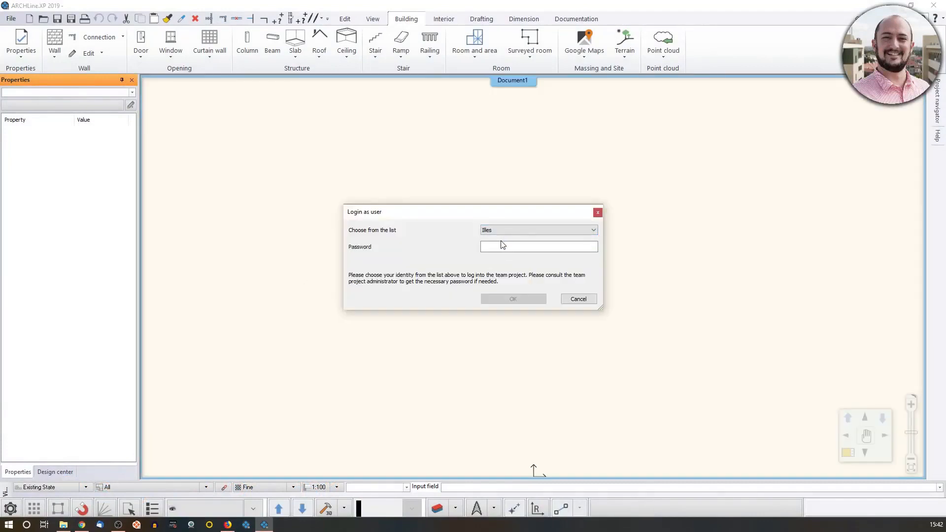
pyautogui.click(501, 247)
pyautogui.write('********')
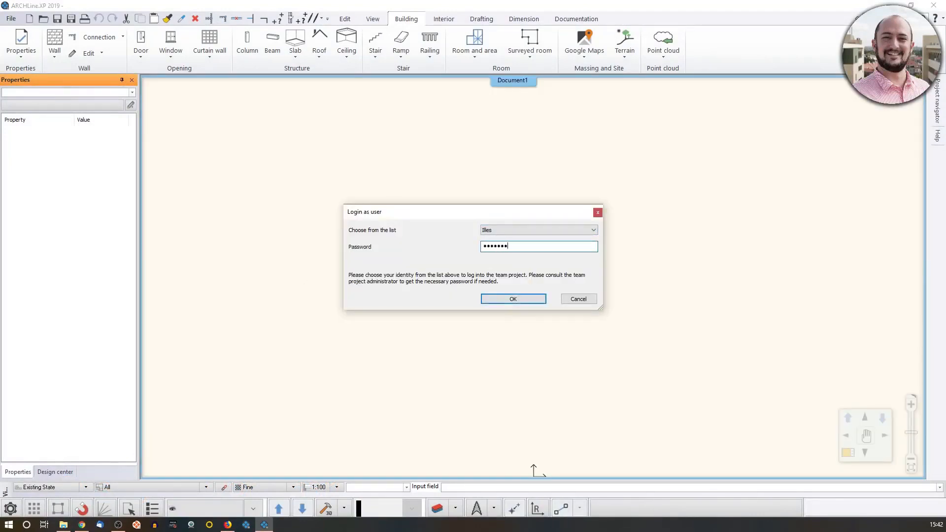
pyautogui.press('Return')
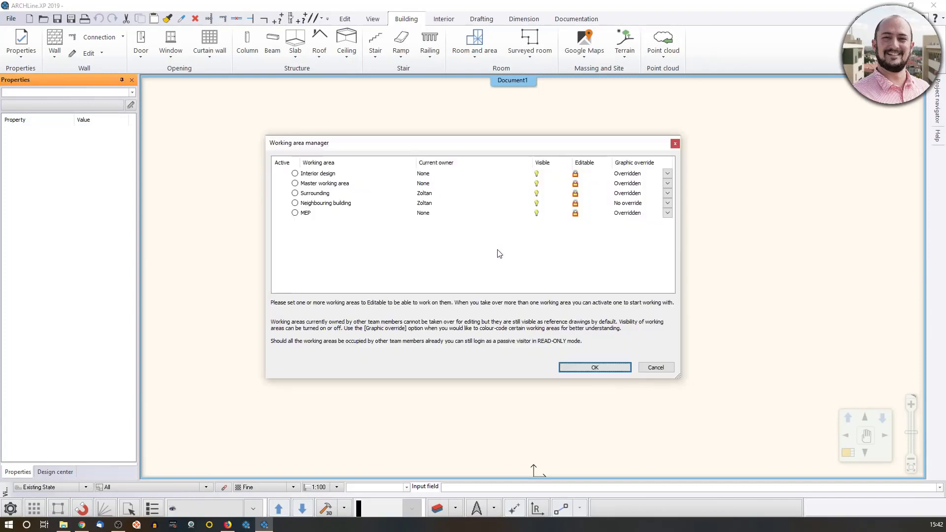
# Step: Activate the Interior design working area, make the Surrounding working area editable as well, and accept the working area settings
pyautogui.click(295, 174)
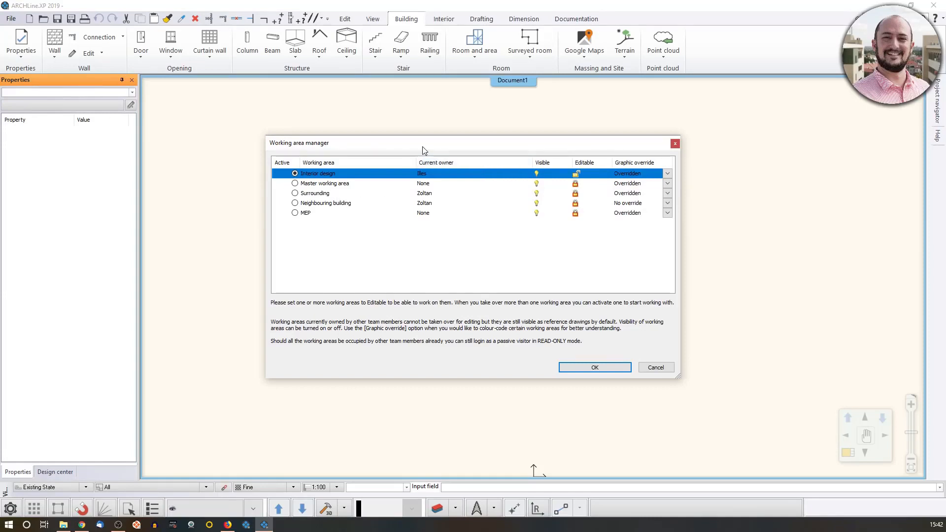
pyautogui.moveTo(422, 148); pyautogui.dragTo(435, 134)
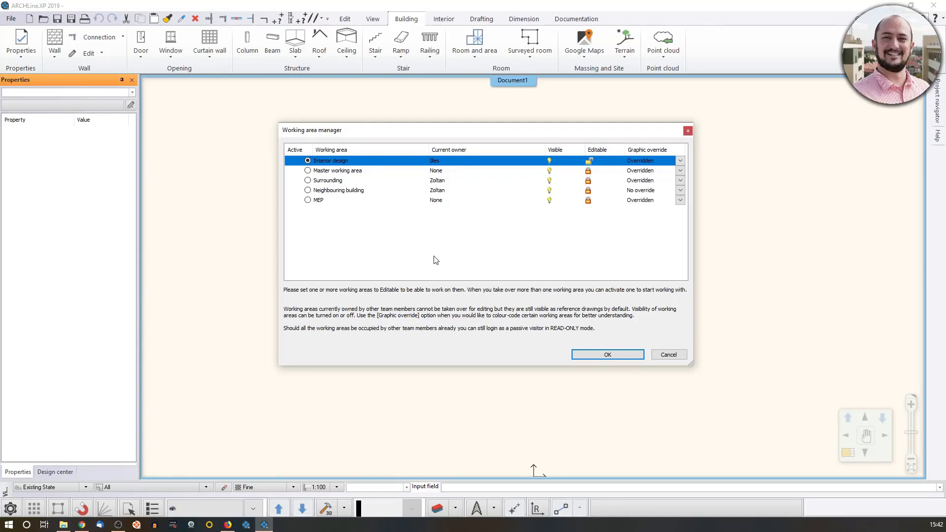
pyautogui.click(445, 183)
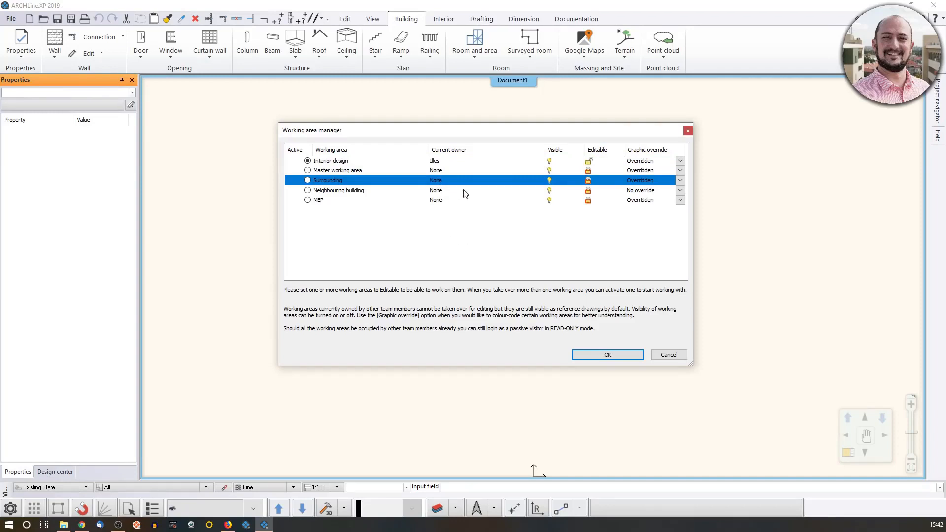
pyautogui.click(455, 162)
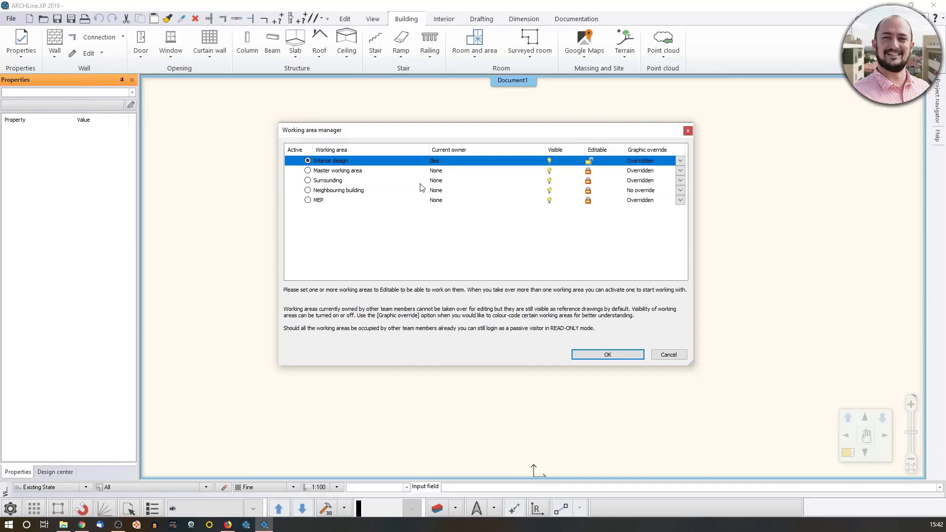
pyautogui.click(322, 181)
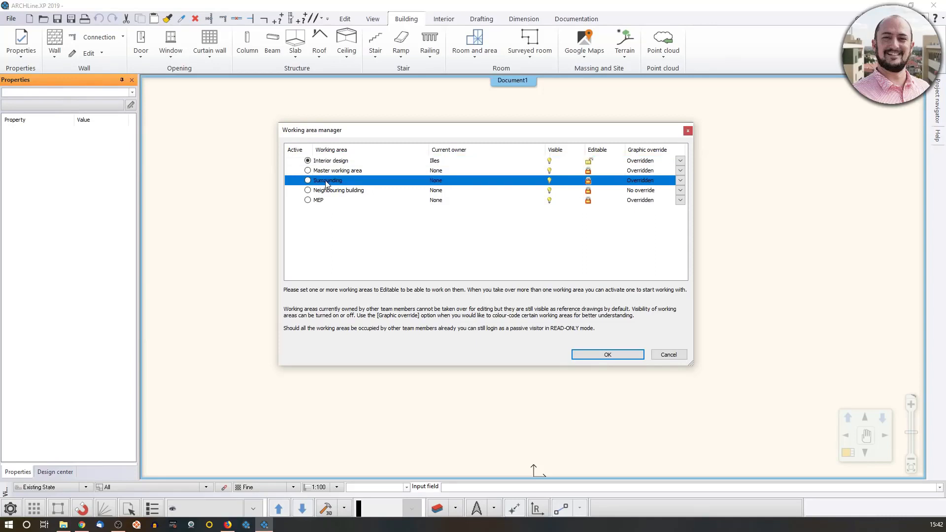
pyautogui.click(588, 181)
pyautogui.click(601, 355)
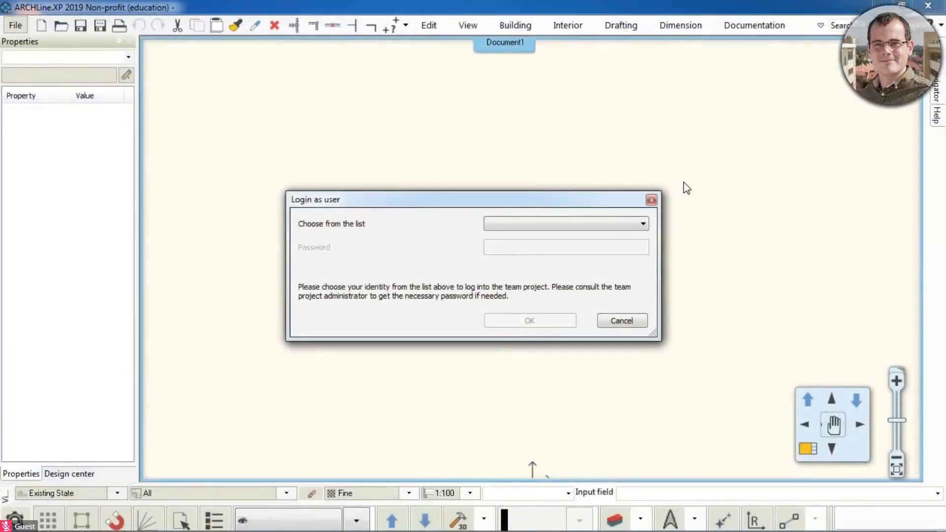
# Step: On the other team member's workstation, choose that member's identity and log into the team project without a password
pyautogui.click(642, 224)
pyautogui.click(611, 255)
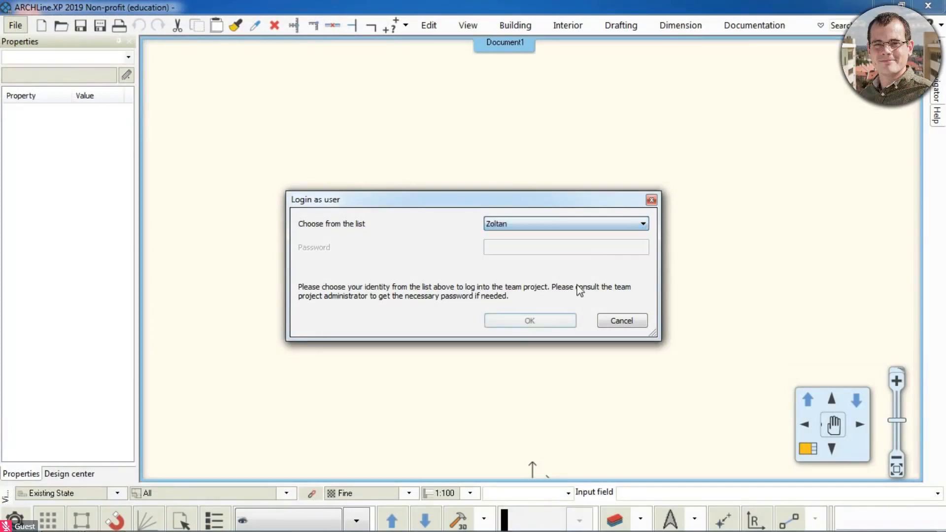
pyautogui.click(555, 320)
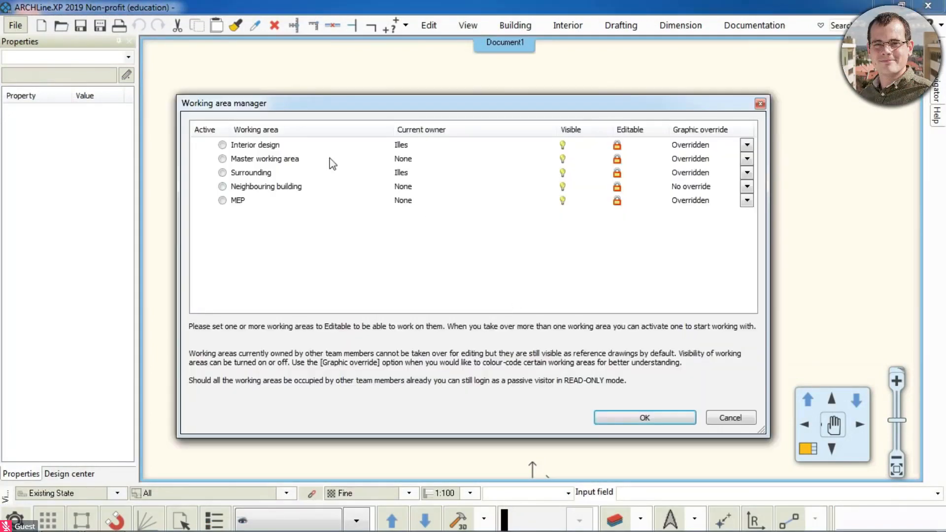
# Step: Activate the MEP working area, make the Neighbouring building working area editable as well, and accept the working area settings
pyautogui.click(222, 200)
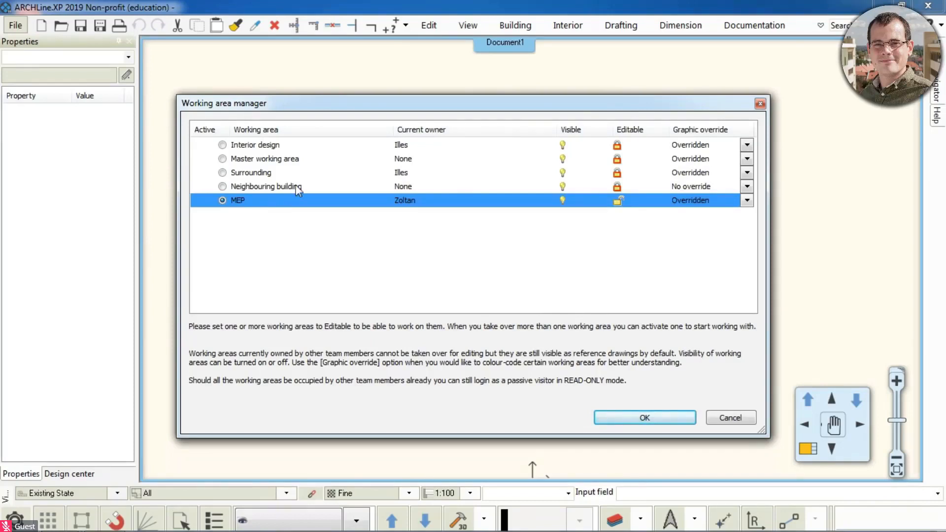
pyautogui.click(616, 186)
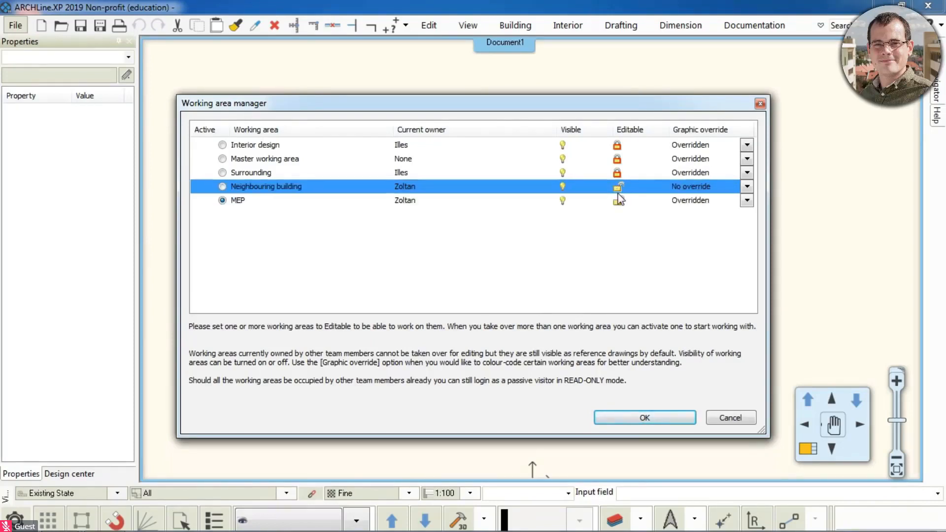
pyautogui.click(661, 416)
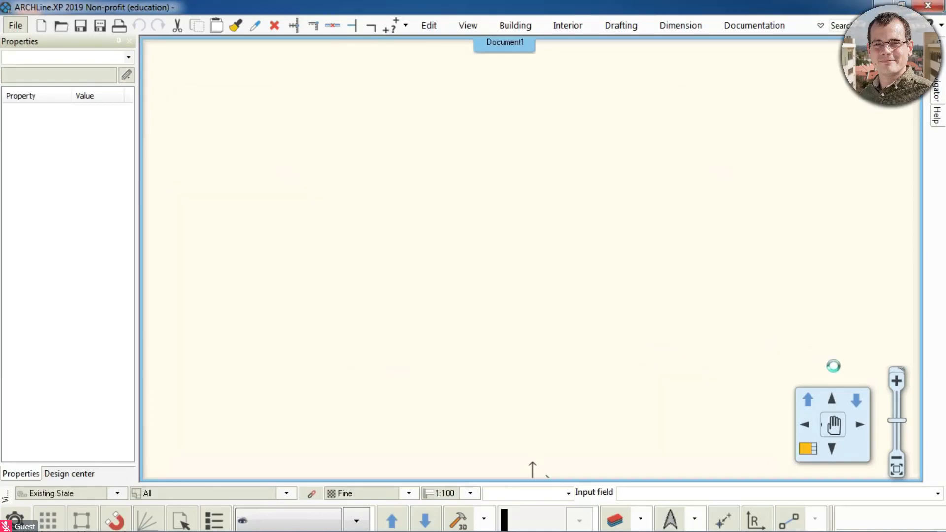